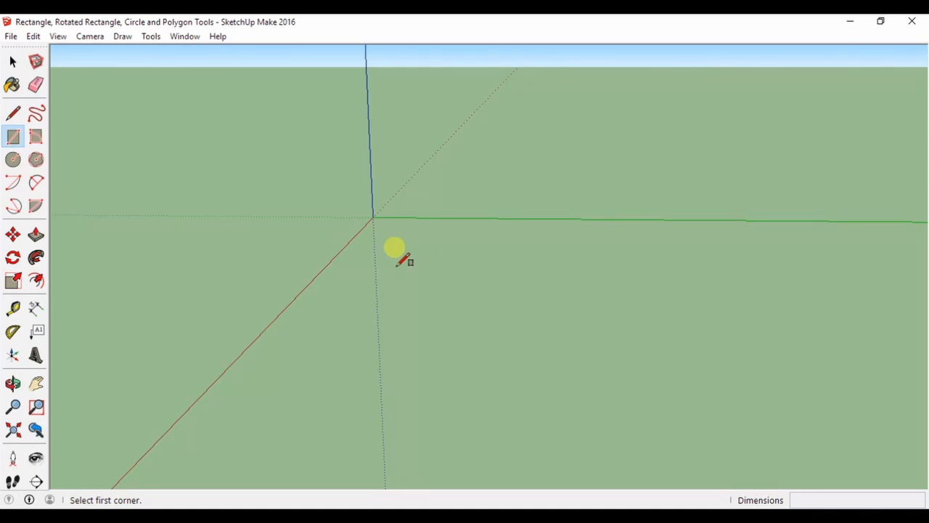
- Draw a rectangle about 7.1 by 5.8 m on the ground and an upright one about 3.5 by 6.9 m parallel to the green axis
left_click(404, 249)
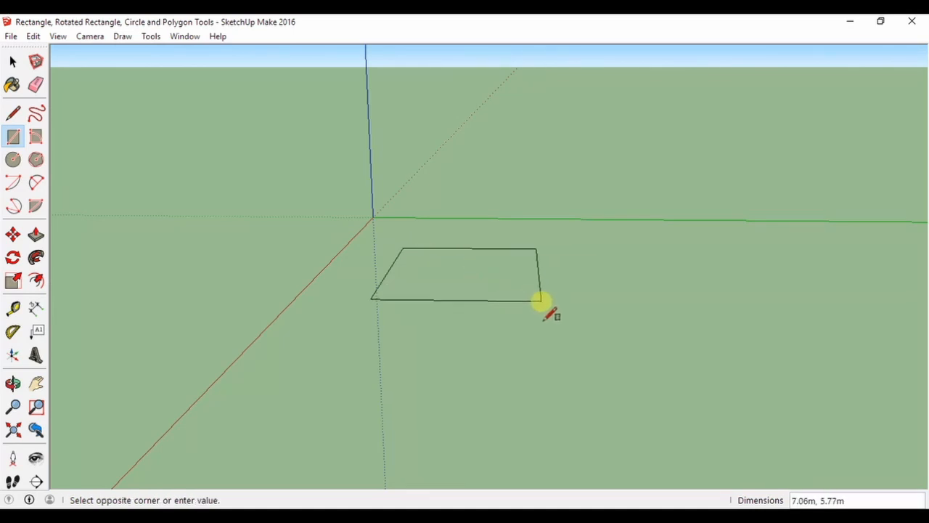
left_click(538, 299)
middle_click_drag(506, 293, 496, 261)
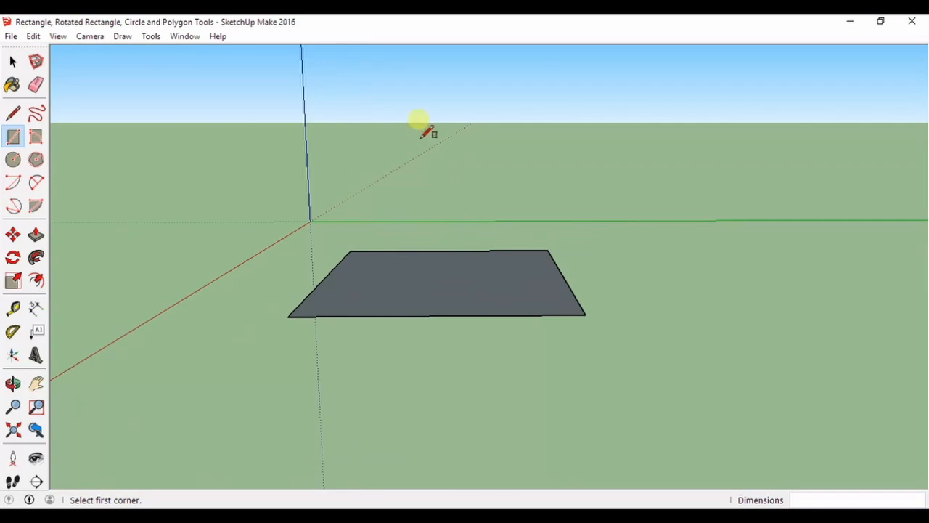
left_click(379, 101)
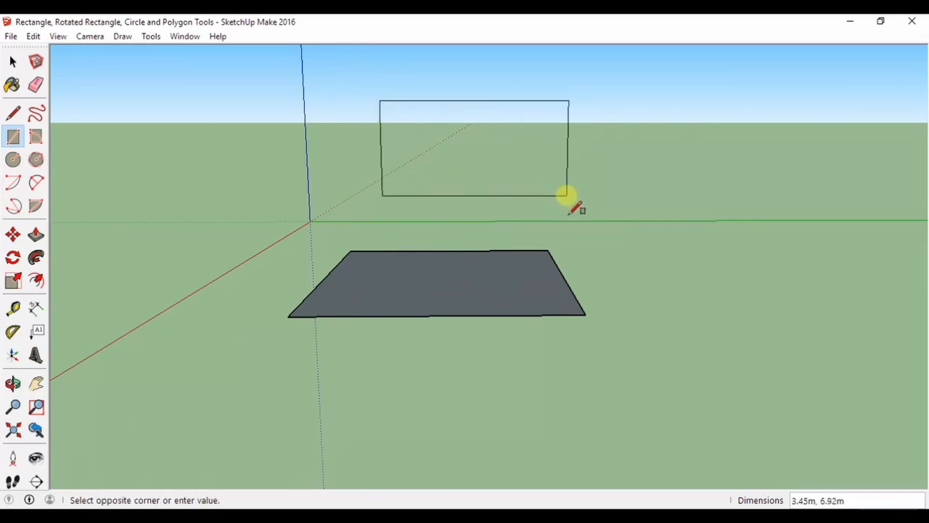
left_click(567, 196)
- Draw an upright rectangle about 6.6 by 3.7 m parallel to the red axis
middle_click_drag(498, 156, 229, 138)
left_click(247, 100)
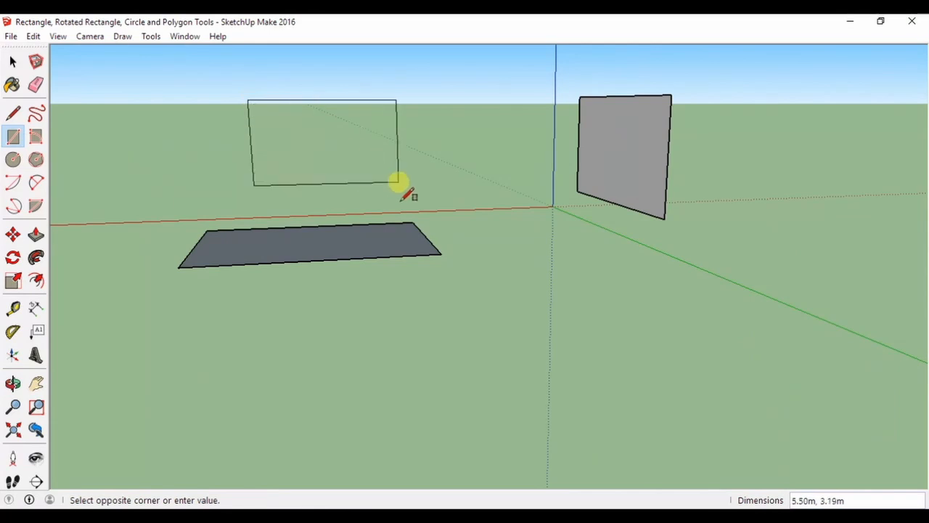
left_click(427, 195)
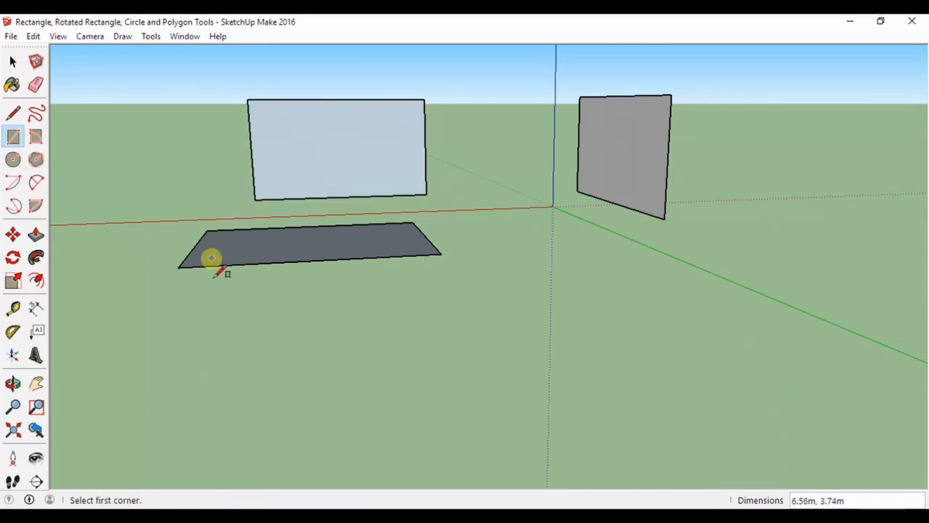
- Draw a rectangle about 1.2 by 2.2 m on the box's large upright face, starting from its vertical edge, and clear the selection
middle_click_drag(211, 258, 745, 301)
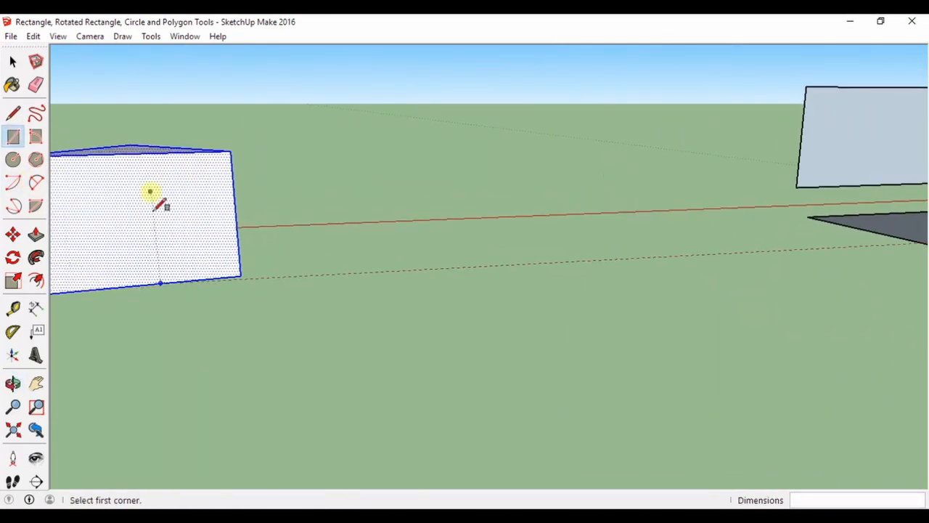
middle_click_drag(159, 205, 465, 267)
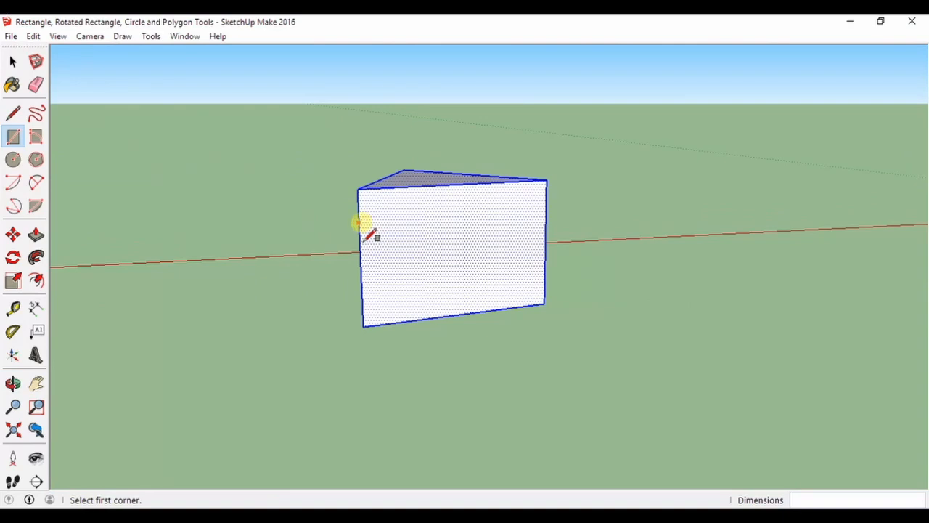
left_click(360, 218)
left_click(464, 274)
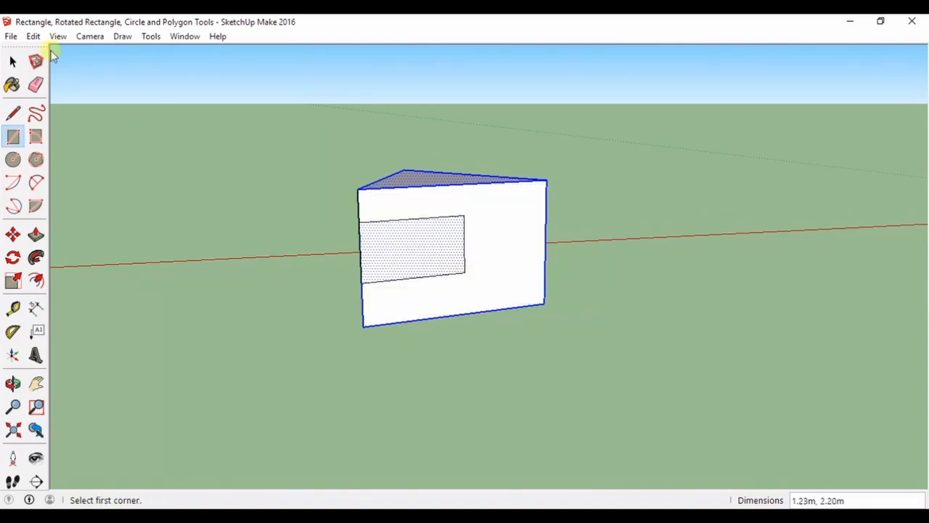
left_click(12, 62)
left_click(570, 435)
- Draw two separate rectangles side by side on the ground, the second one about 6.9 by 11.1 m
middle_click_drag(571, 436, 604, 450)
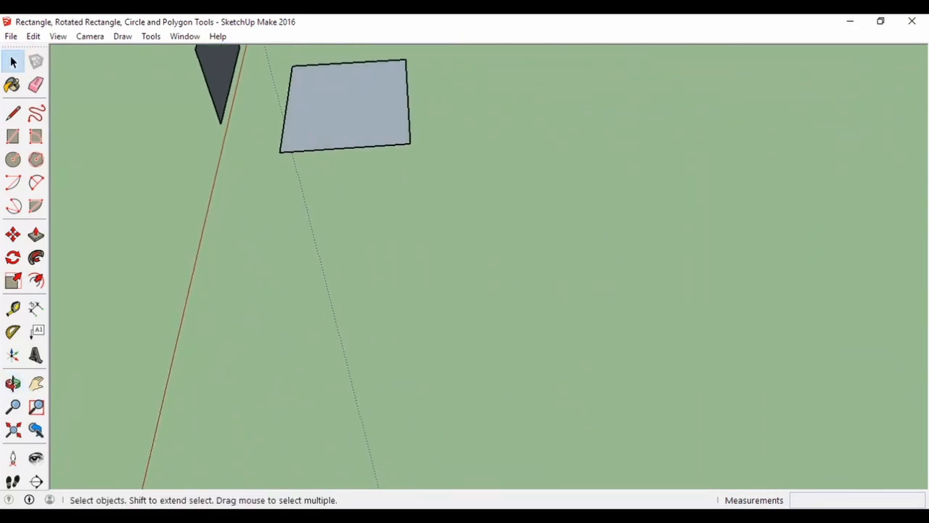
left_click(13, 136)
left_click_drag(452, 219, 654, 332)
middle_click_drag(654, 332, 414, 324)
mouse_move(438, 229)
left_mouse_down()
mouse_move(651, 352)
mouse_move(750, 336)
left_mouse_up()
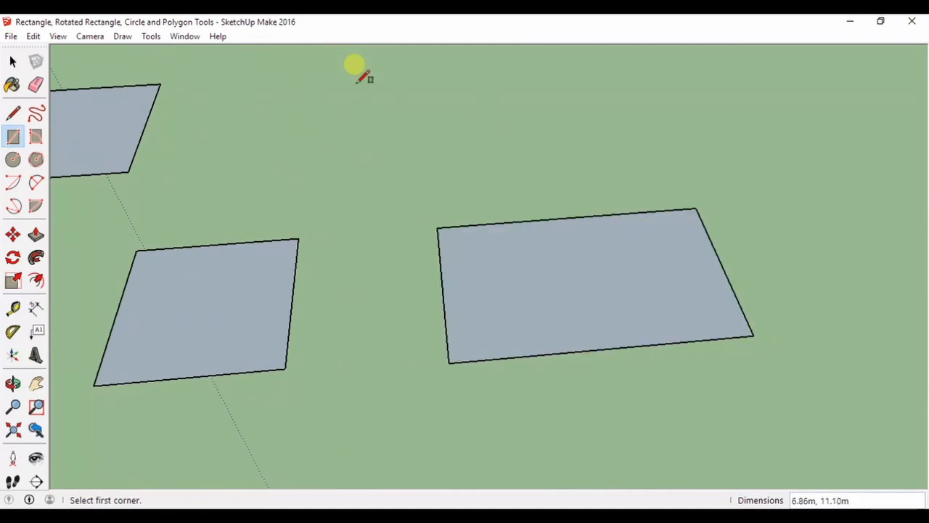
- Draw a rectangle of exactly 5 by 7 m on the ground near the green axis
middle_click_drag(427, 116, 404, 288)
left_click_drag(419, 204, 564, 280)
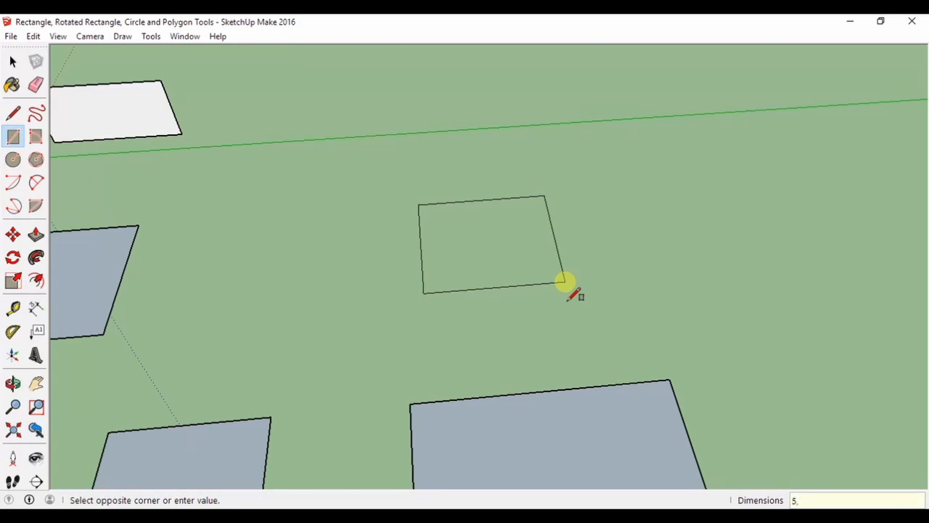
key("Return")
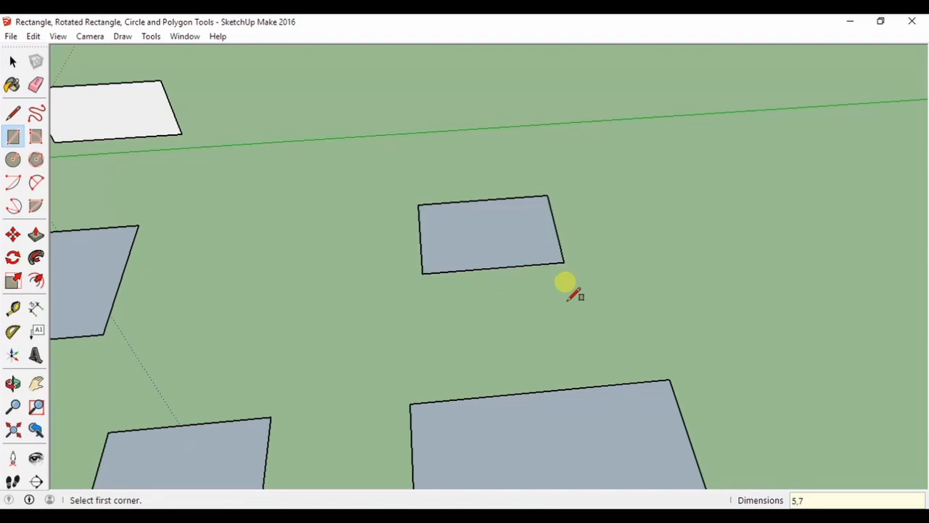
- Activate the Rotated Rectangle tool, try its protractor locked to the green axis, and lock it to the red axis instead
middle_click_drag(506, 175, 541, 265)
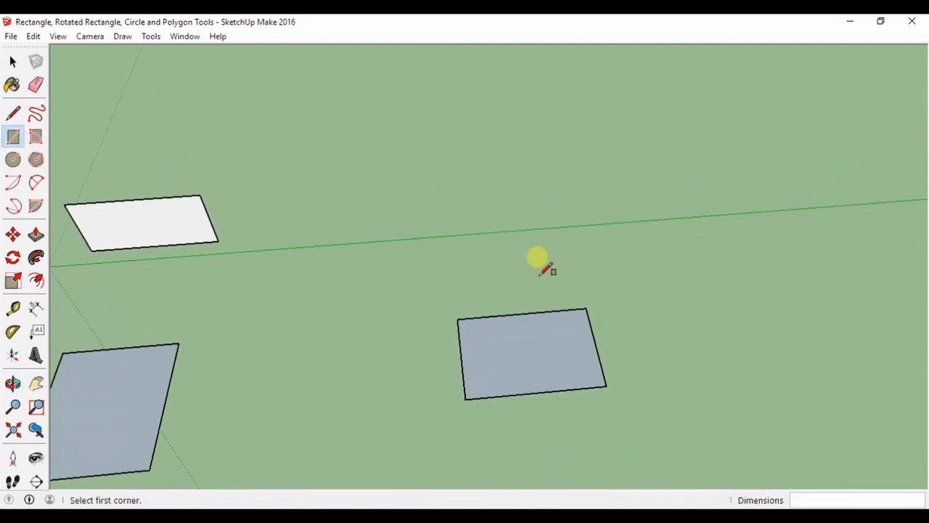
key("space")
scroll(506, 189, "up", 2)
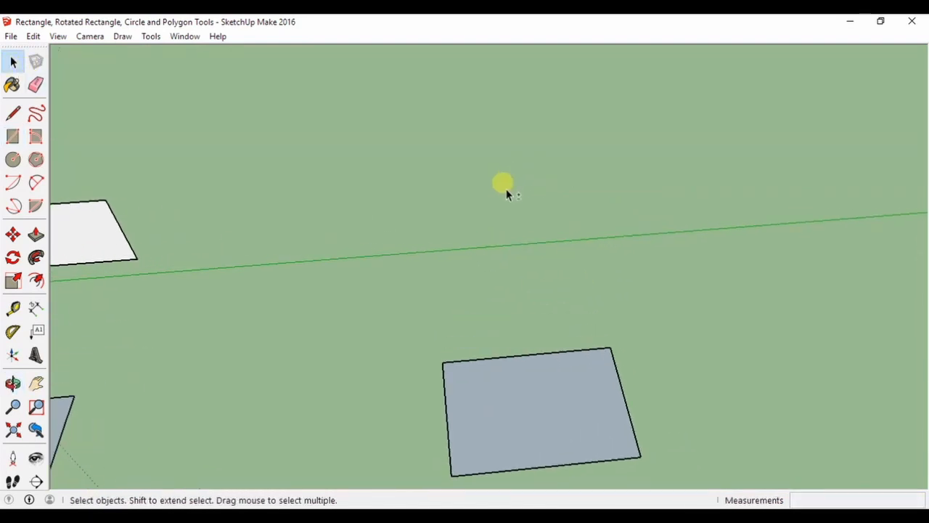
left_click(36, 136)
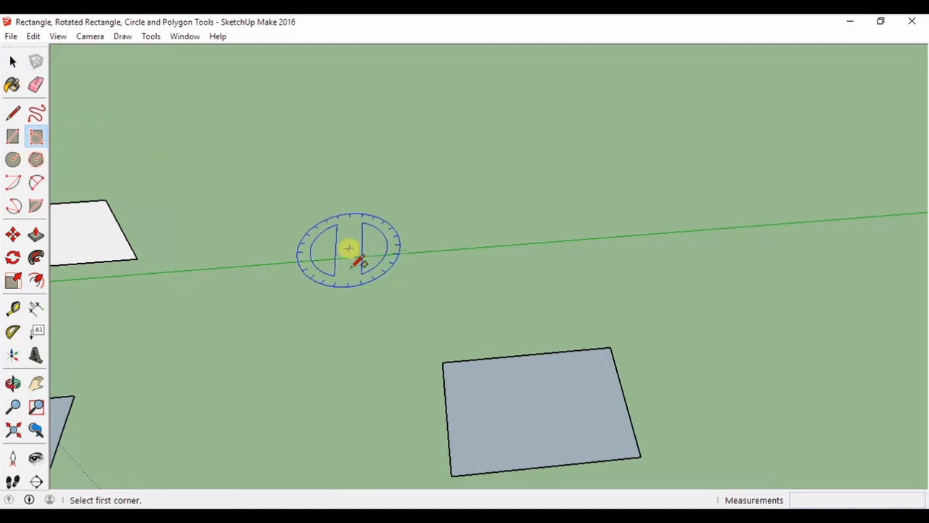
middle_click_drag(842, 316, 311, 305)
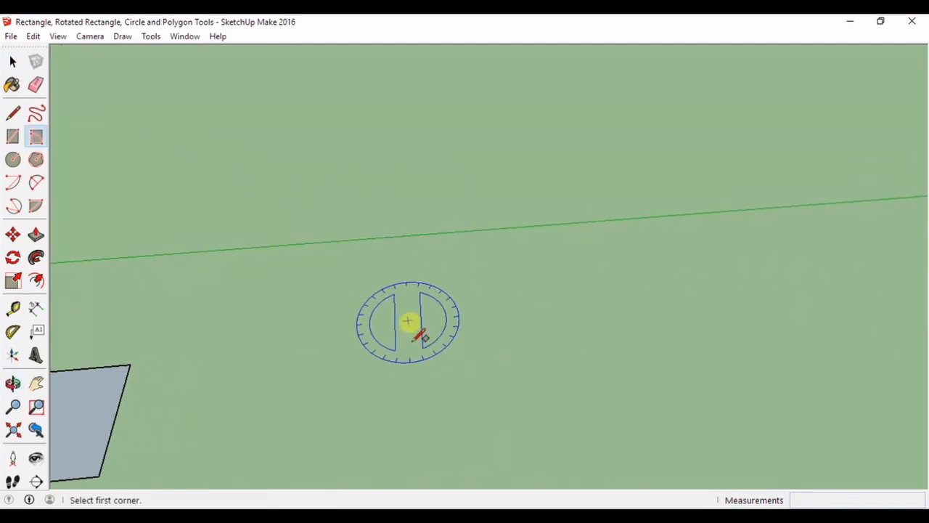
middle_click_drag(411, 326, 430, 276)
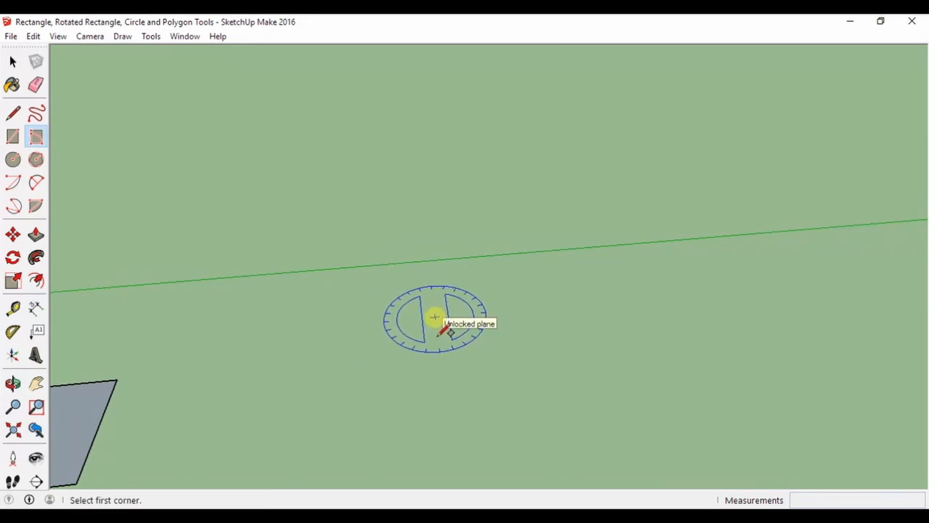
key("Left")
middle_click_drag(436, 319, 592, 228)
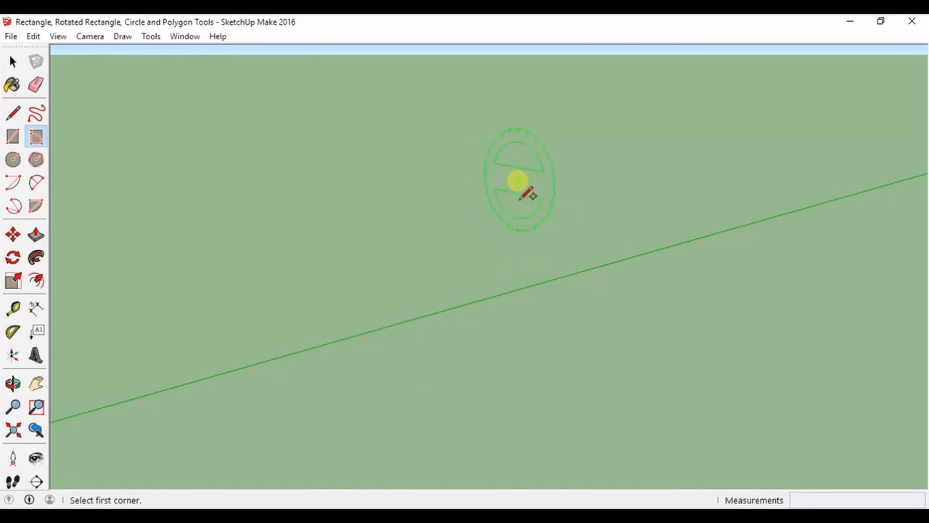
mouse_move(394, 317)
middle_mouse_down()
mouse_move(384, 344)
mouse_move(365, 332)
middle_mouse_up()
key("Right")
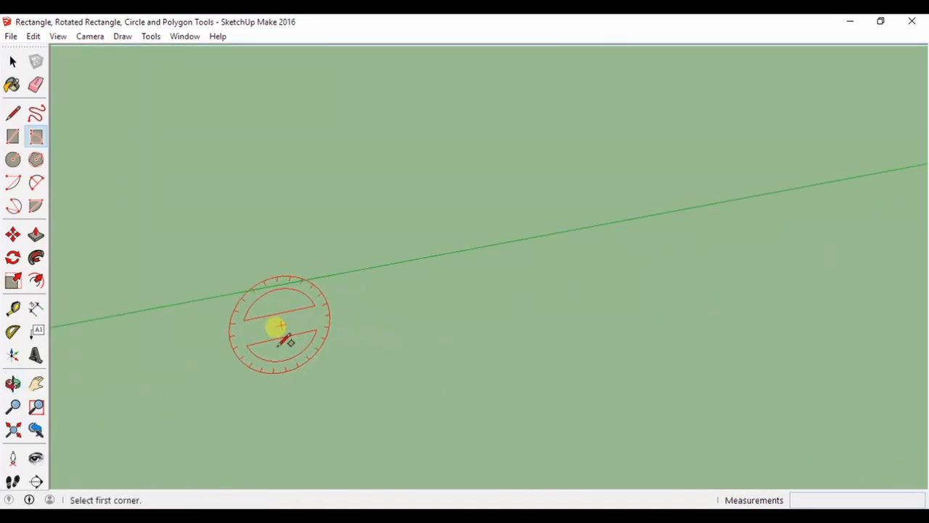
middle_click_drag(184, 361, 306, 295, "shift")
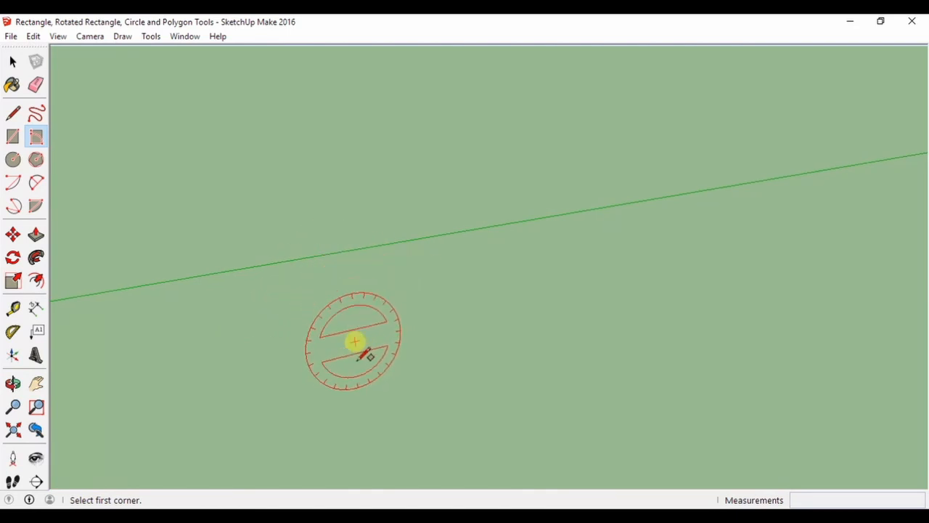
- Draw a rotated rectangle with a first edge about 8.9 m long, tilted at 45 degrees and 7 m wide
left_click(395, 333)
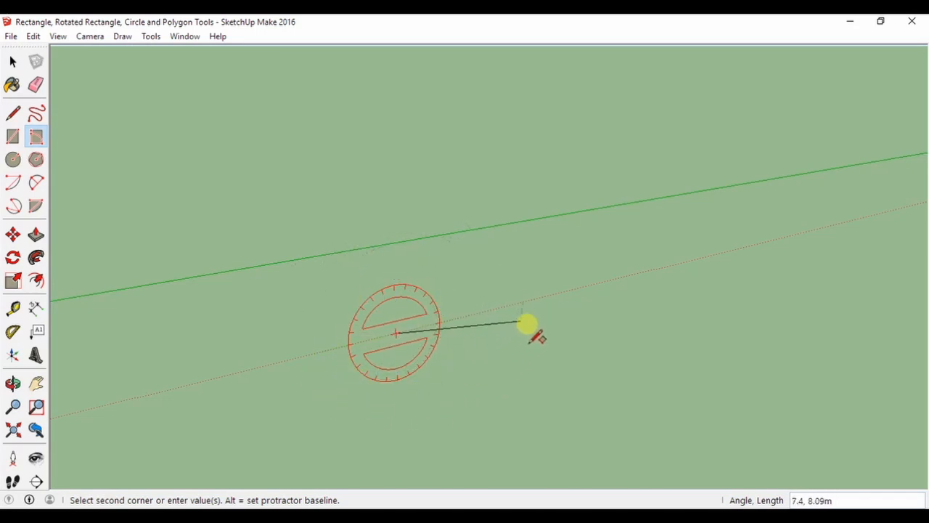
left_click(535, 299)
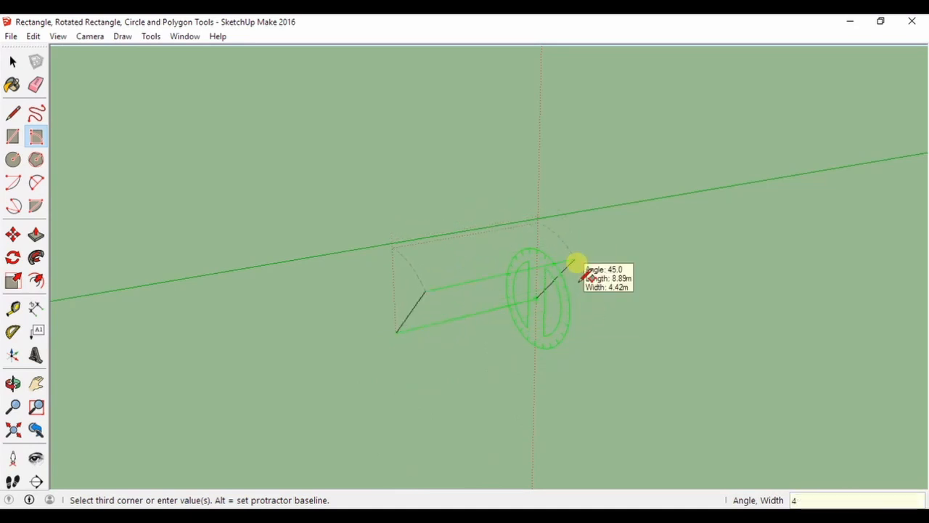
type("5,7")
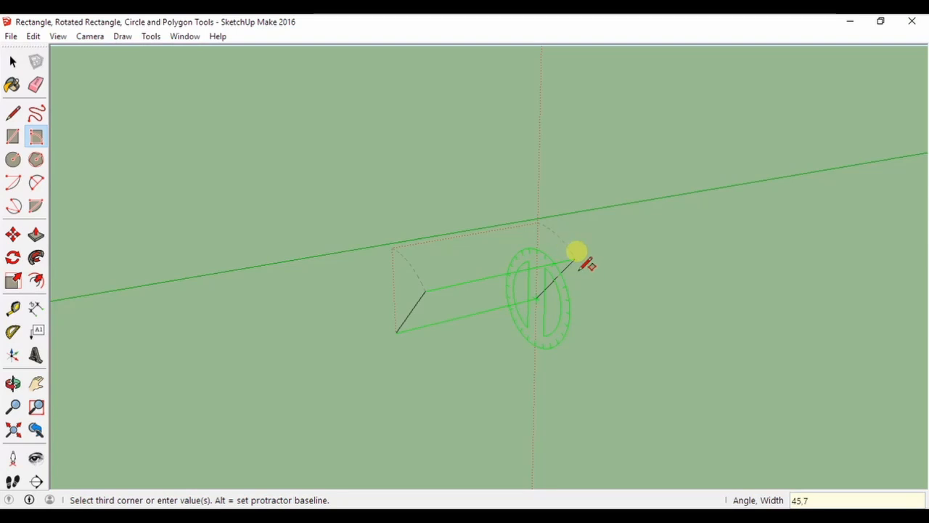
key("Return")
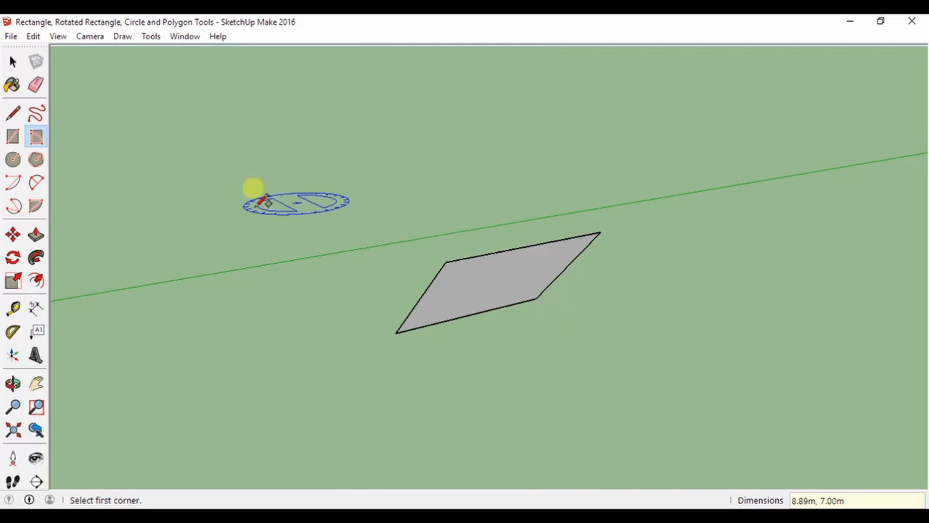
- Draw a circle with a radius of about 15.2 m on the open ground beyond the green axis
left_click(13, 160)
middle_click_drag(197, 236, 913, 175)
middle_click_drag(186, 291, 493, 343)
left_click(479, 276)
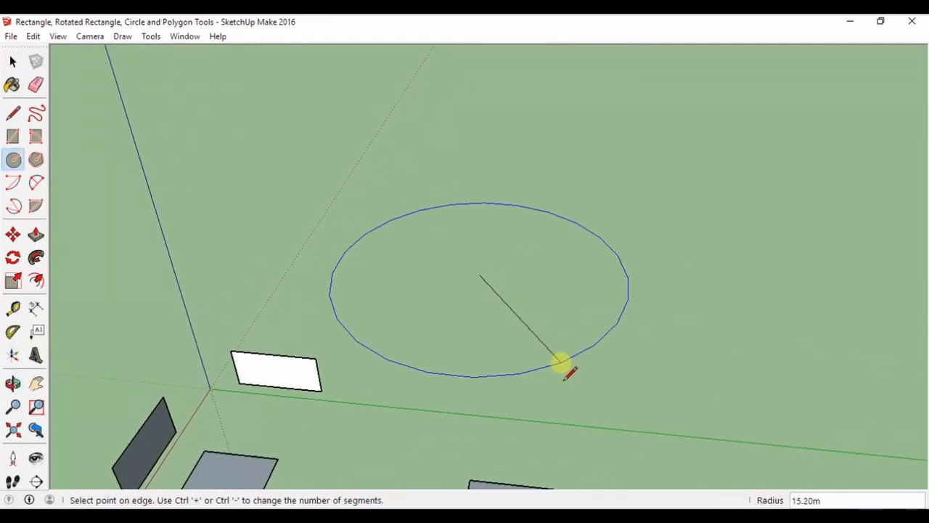
left_click(562, 363)
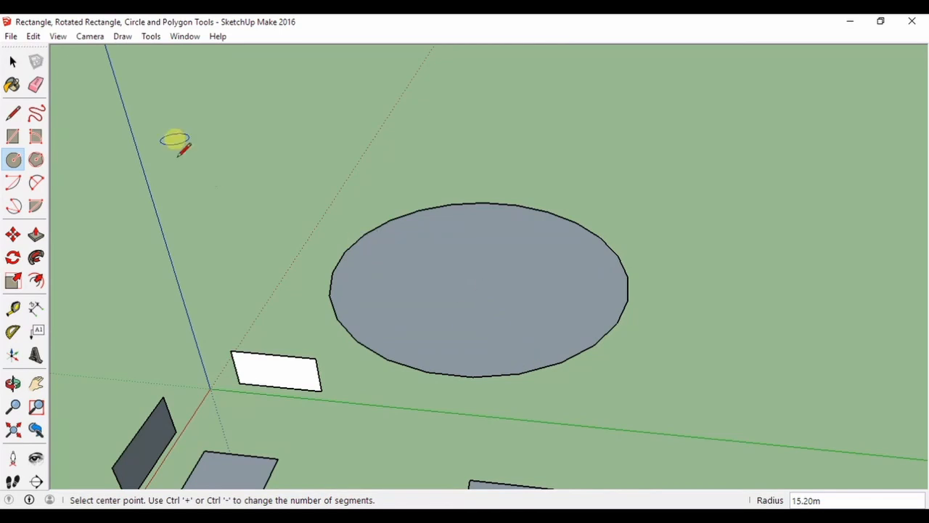
- Select the large circle's edge and inspect the endpoints of its segments with the Move tool
left_click(12, 63)
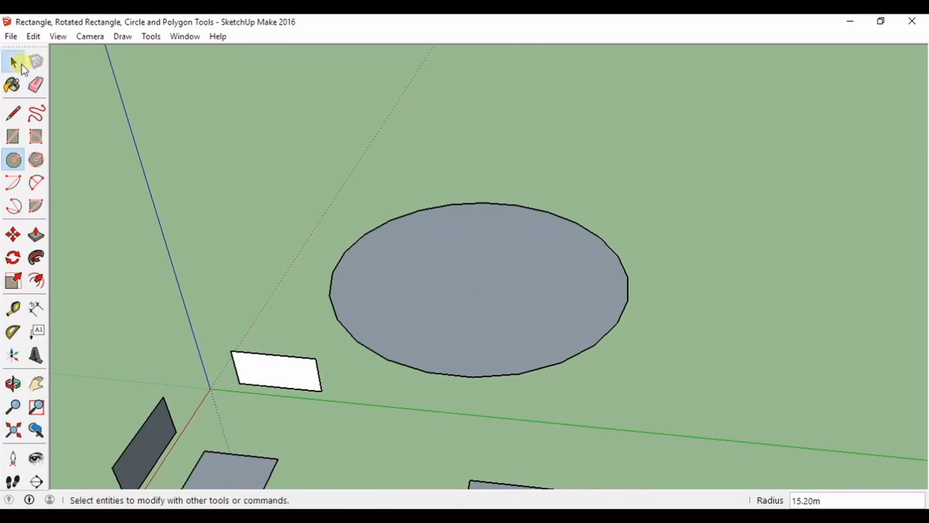
left_click(427, 376)
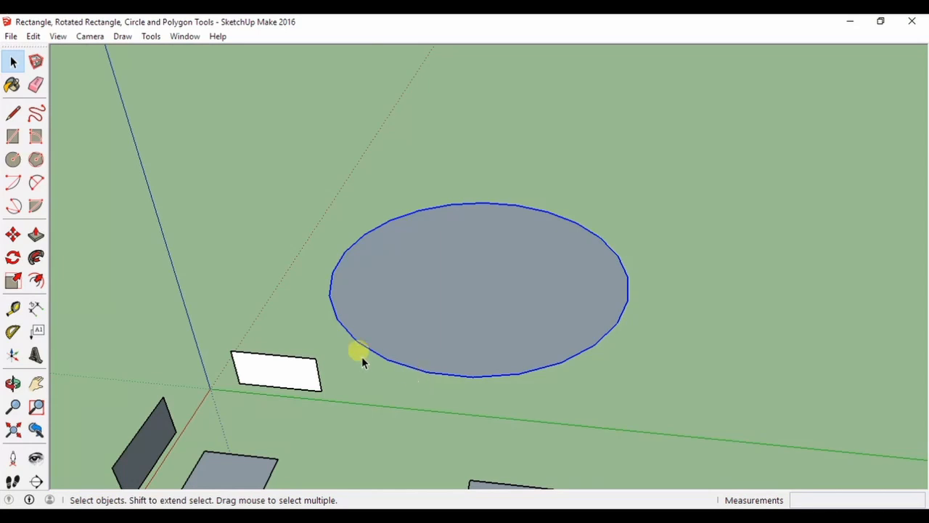
left_click(12, 234)
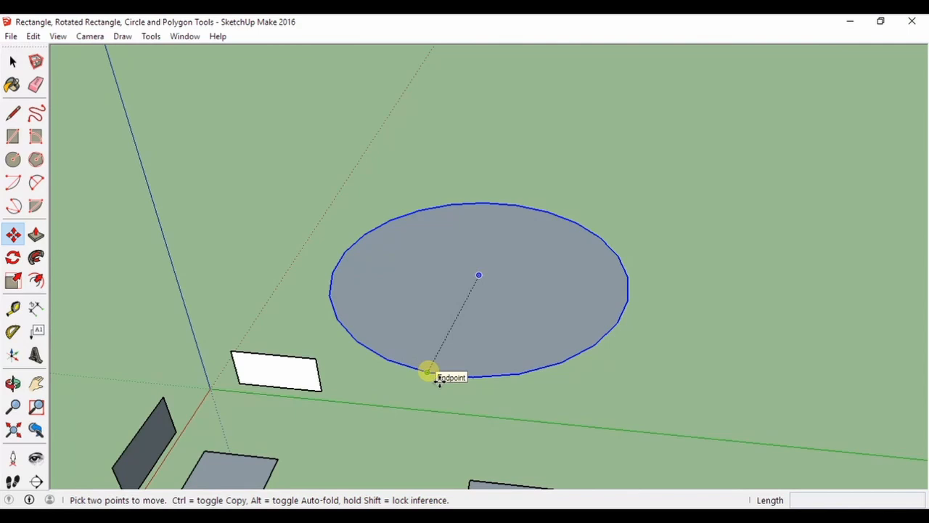
mouse_move(400, 370)
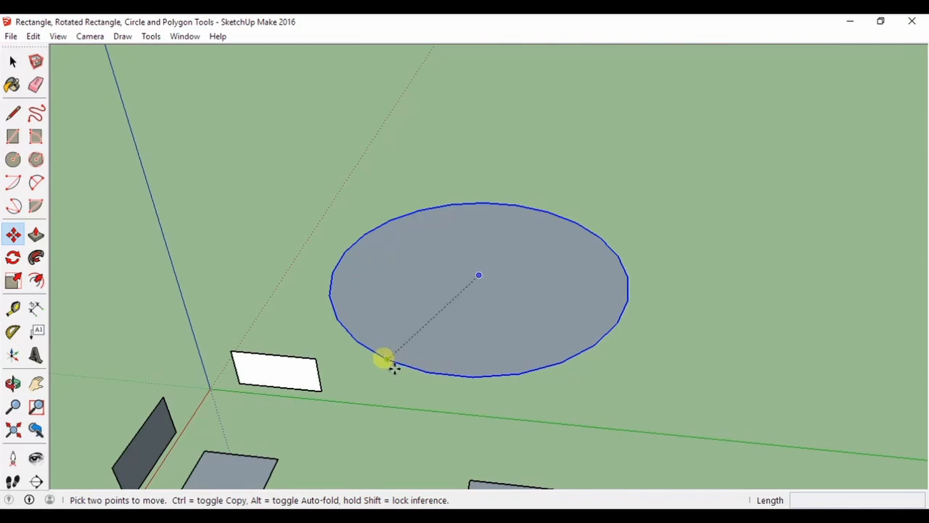
- Draw a second circle with a radius of 7.5 m on the ground beside the large circle
left_click(13, 159)
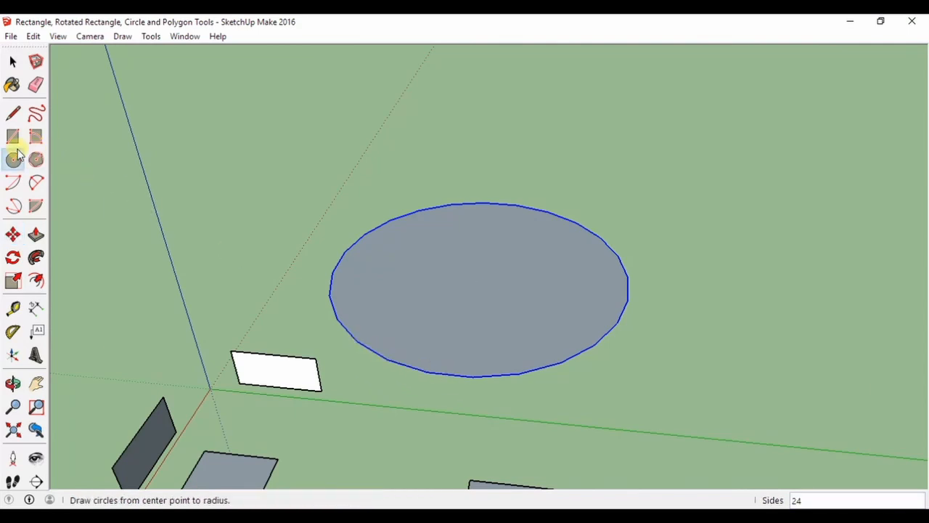
key("o")
middle_click_drag(679, 283, 484, 278)
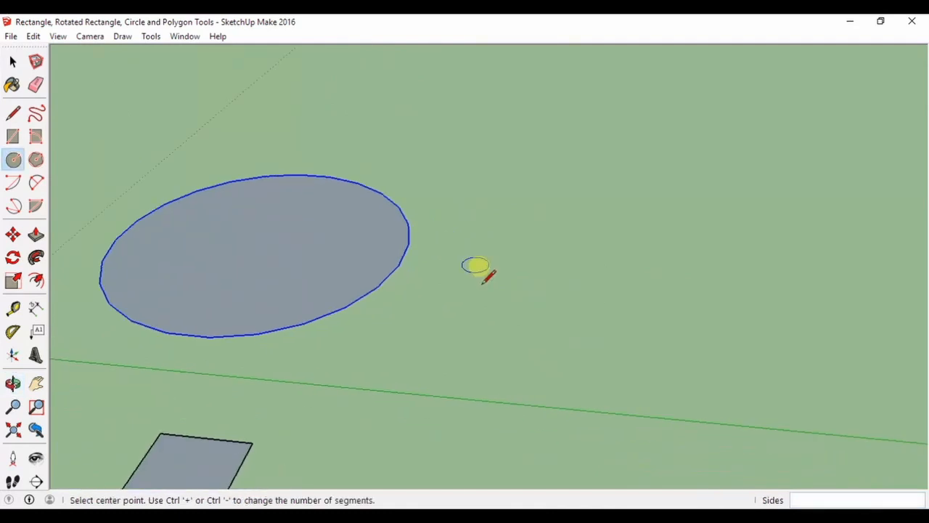
left_click(521, 296)
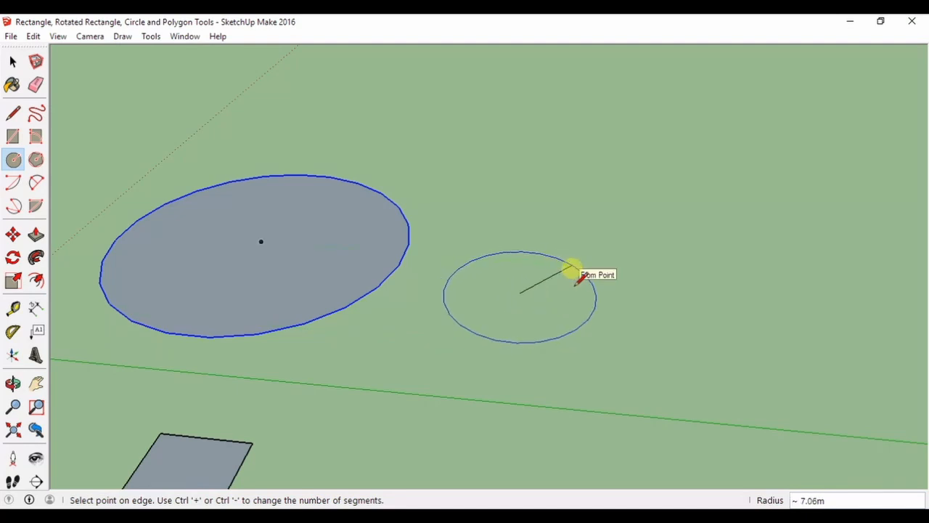
left_click(572, 273)
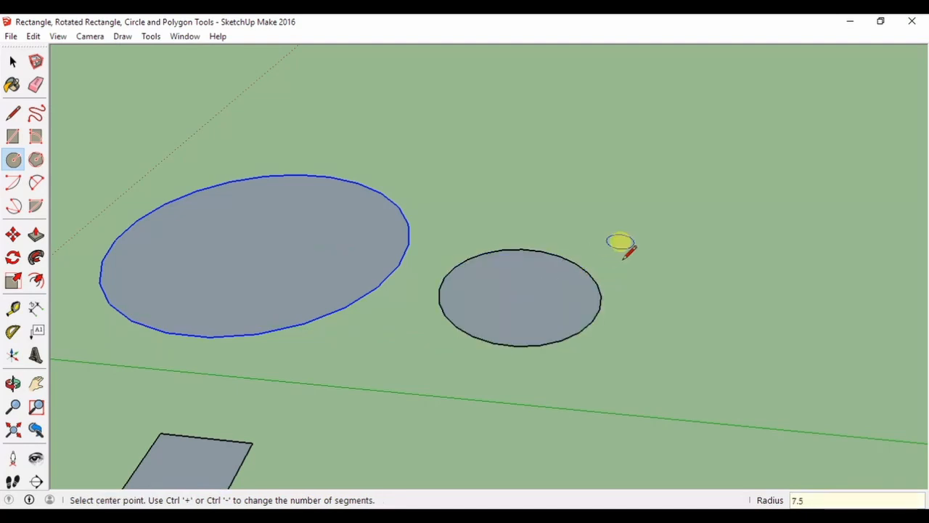
mouse_move(622, 246)
middle_mouse_down()
mouse_move(618, 263)
mouse_move(566, 316)
middle_mouse_up()
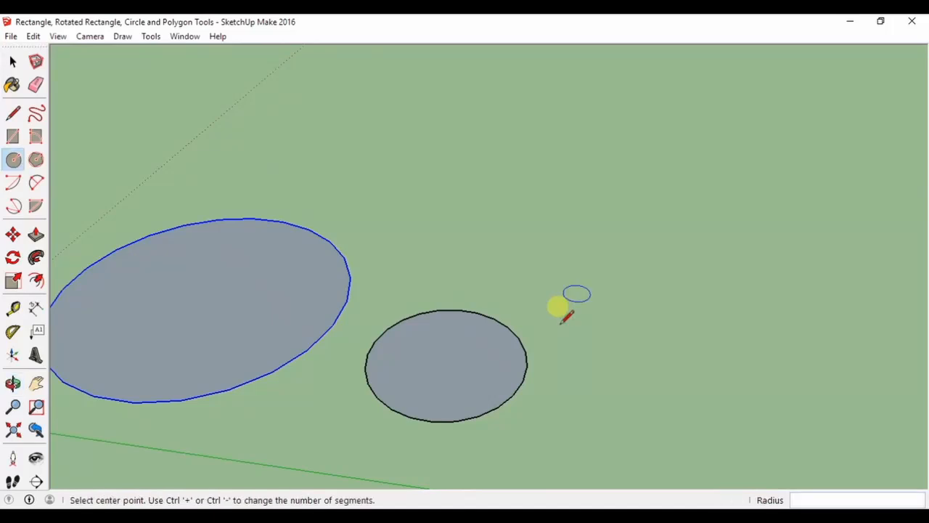
- Draw a 10-segment circle with a radius of 7.5 m on the open ground beyond the second circle
left_click(564, 190)
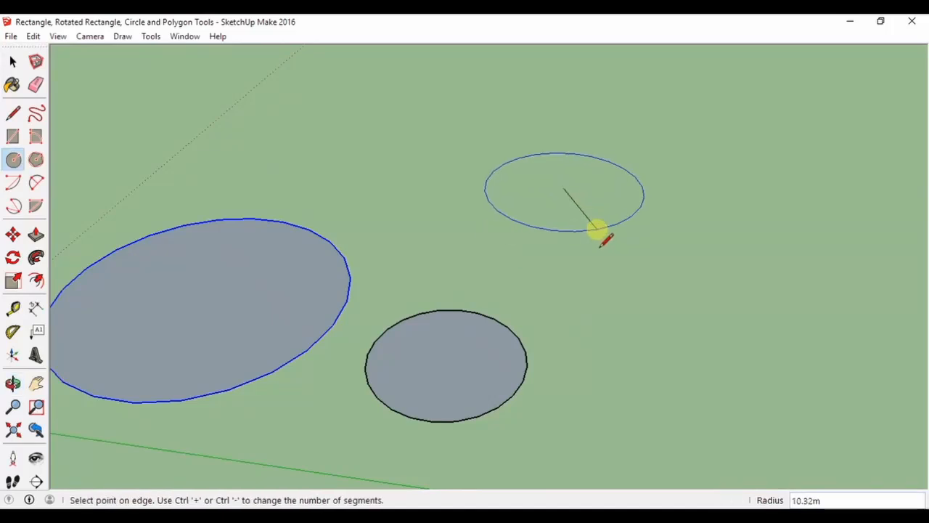
type("10s")
key("Return")
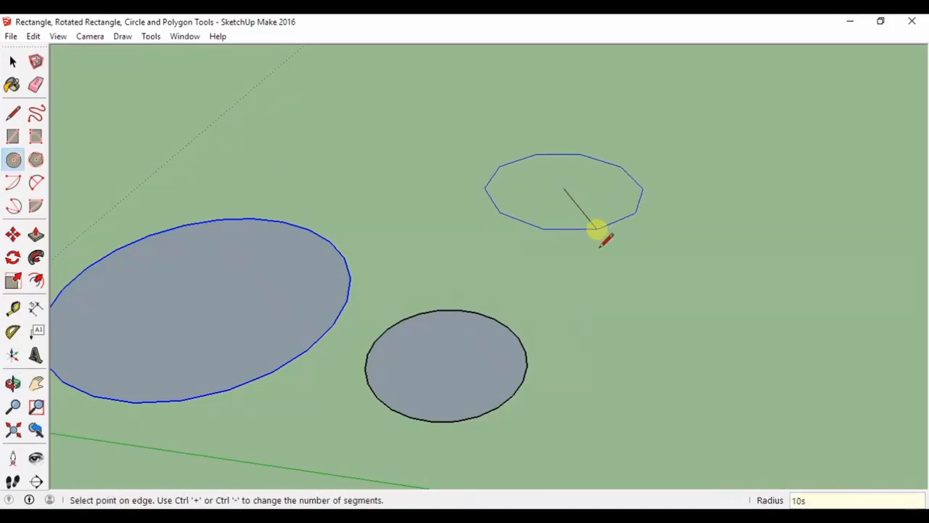
left_click(596, 229)
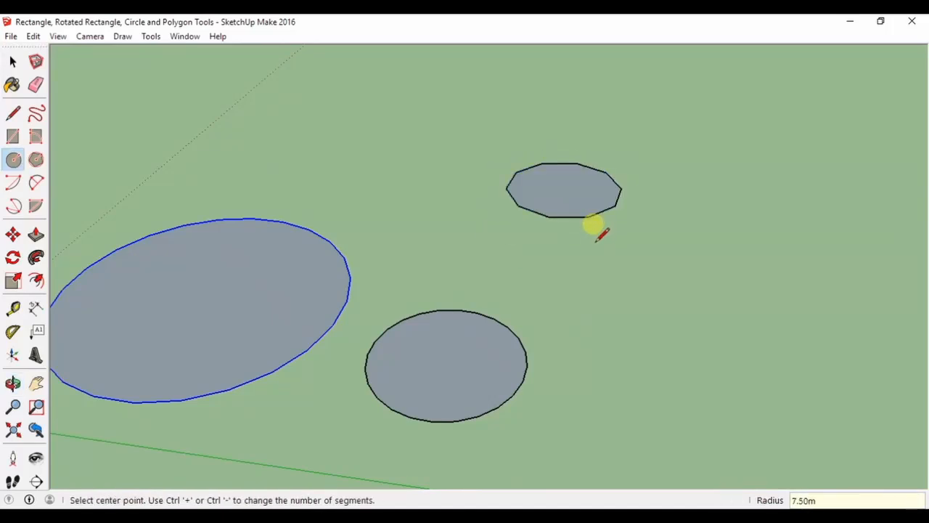
- Draw a five-sided polygon with an inscribed radius of about 14.4 m on the ground beyond the large circle
left_click(35, 159)
middle_click_drag(363, 172, 403, 282)
scroll(424, 190, "up", 2)
scroll(421, 178, "up", 1)
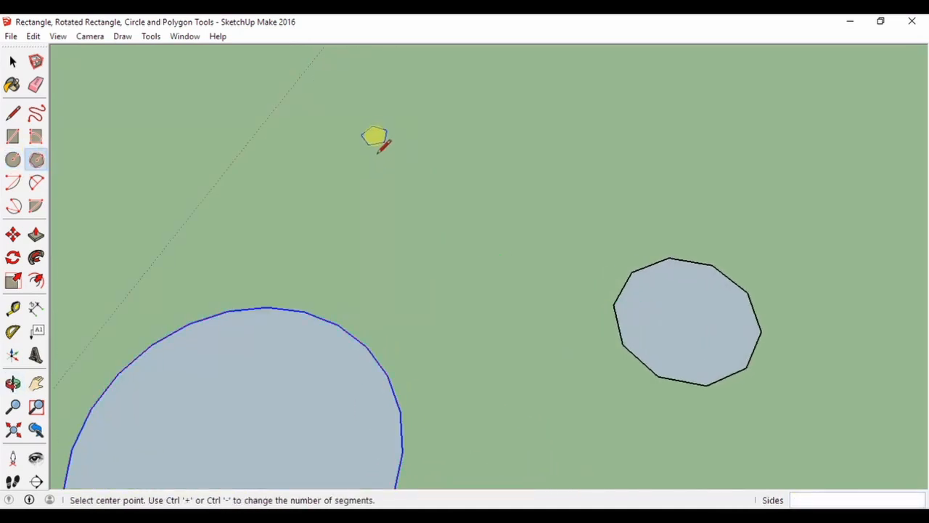
left_click(406, 143)
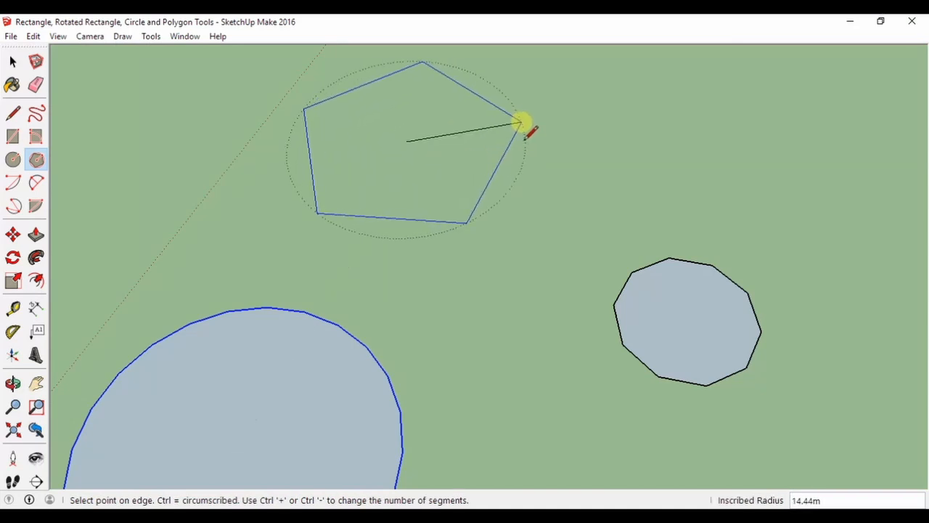
left_click(519, 124)
- Draw a three-sided polygon on the open ground beside the pentagon
middle_click_drag(524, 125, 472, 196)
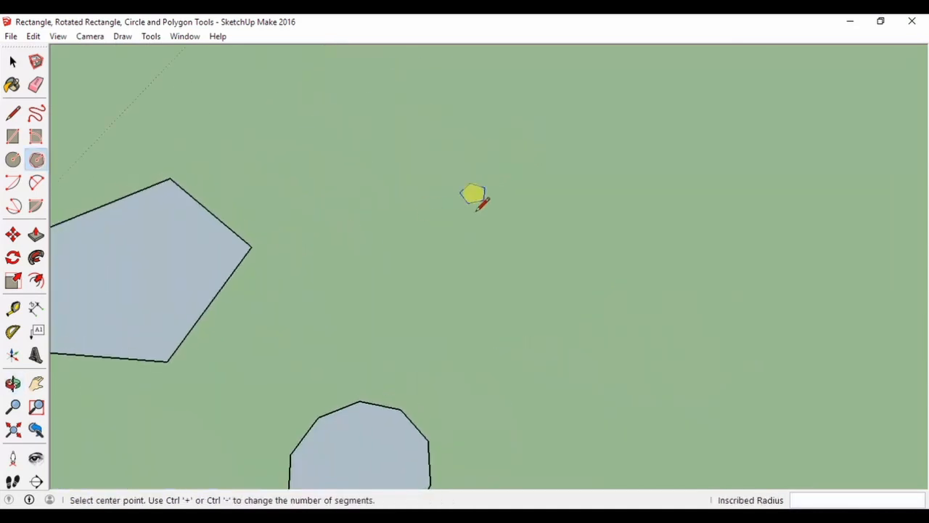
left_click(507, 174)
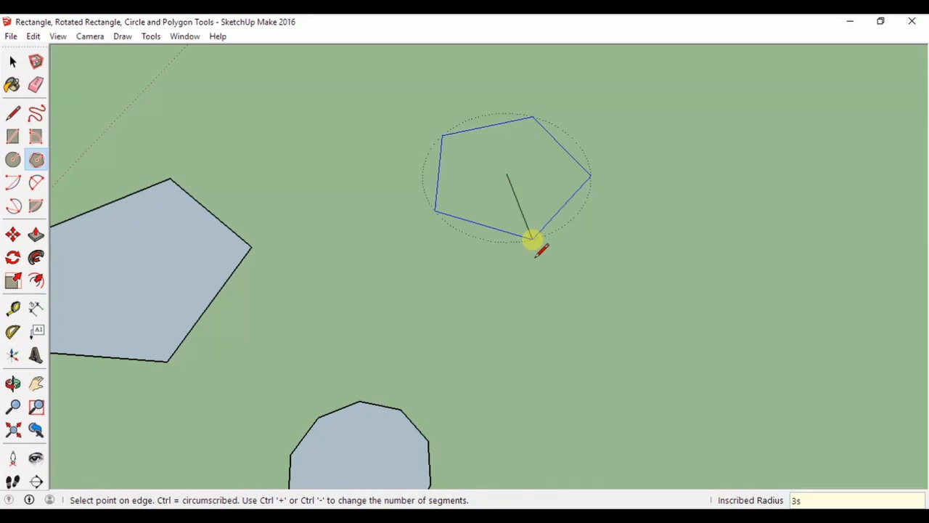
key("Return")
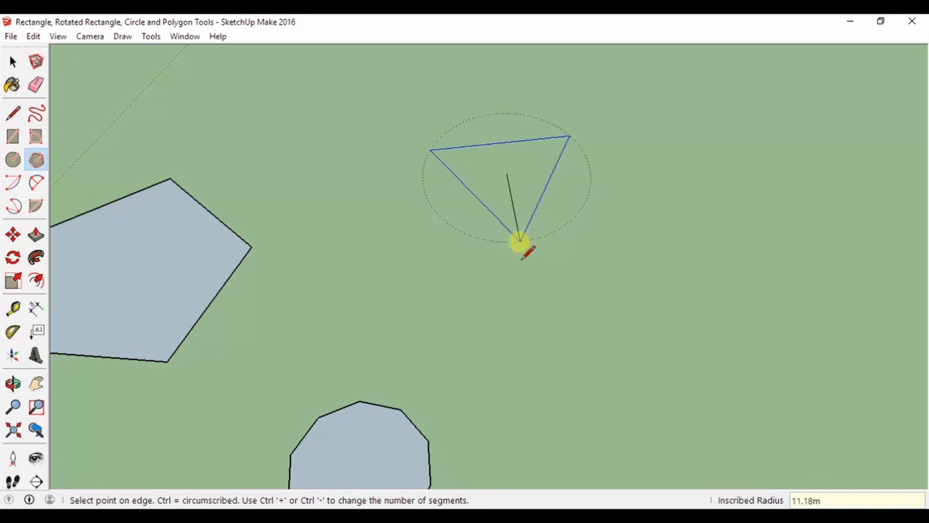
left_click(437, 257)
- Draw a vertical, upright circle with a radius of about 10.9 m behind the pentagon and the triangle
mouse_move(436, 258)
middle_mouse_down()
mouse_move(406, 191)
mouse_move(240, 135)
mouse_move(120, 41)
middle_mouse_up()
left_click(12, 159)
middle_click_drag(300, 143, 305, 208)
middle_click_drag(405, 170, 409, 151)
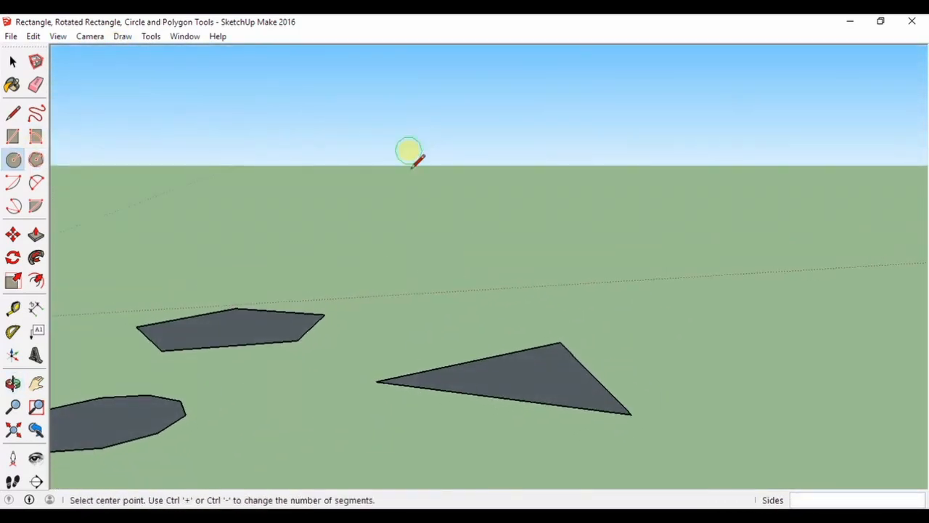
mouse_move(426, 236)
middle_mouse_down()
mouse_move(428, 203)
mouse_move(414, 233)
middle_mouse_up()
left_click(414, 233)
left_click(456, 267)
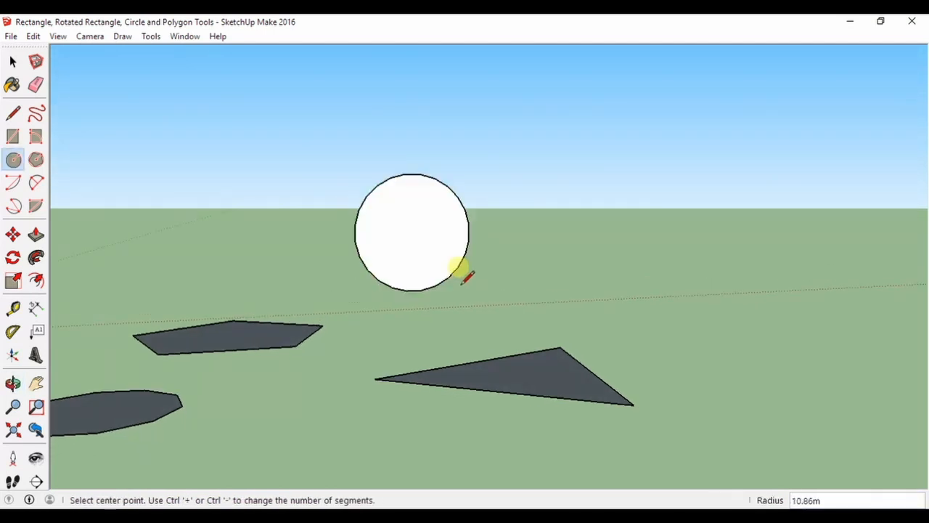